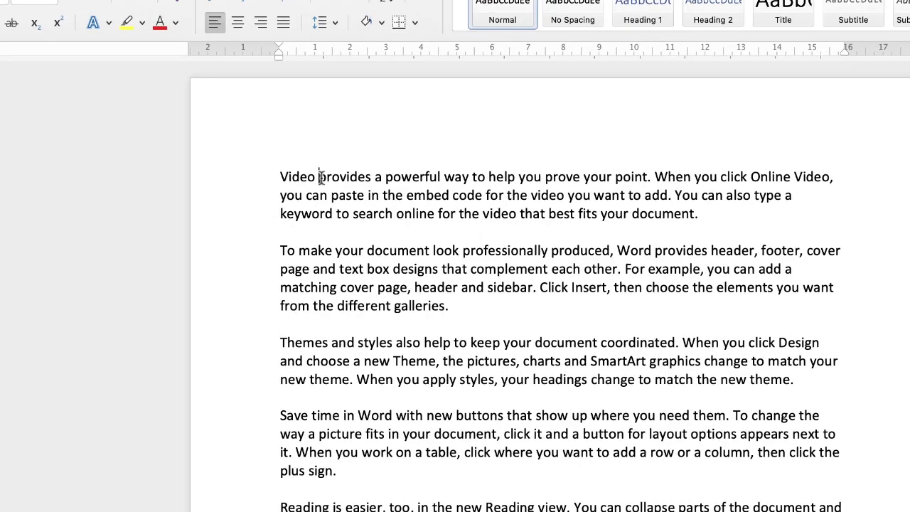
Strike through the word "provides" in the first paragraph and review the Strikethrough effect in its font settings
{"action": "left_click_drag", "start_coordinate": [304, 160], "coordinate": [335, 160]}
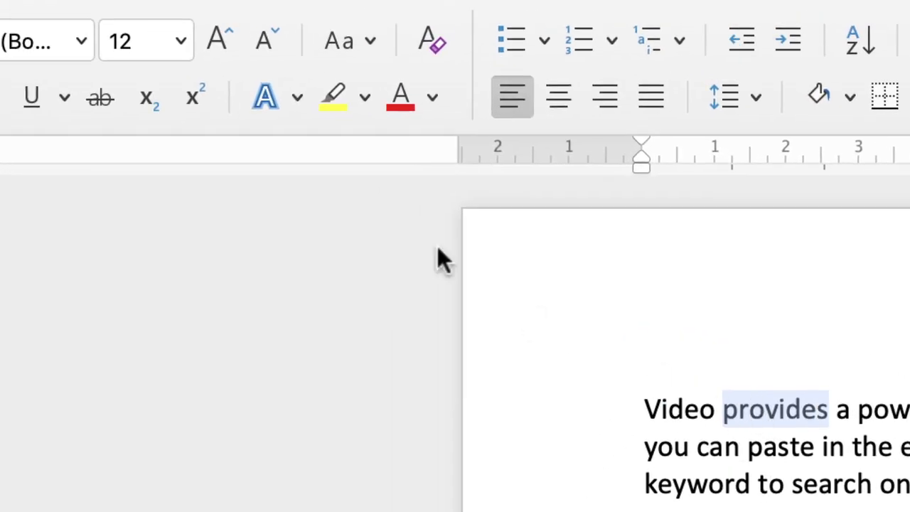
{"action": "left_click", "coordinate": [100, 99]}
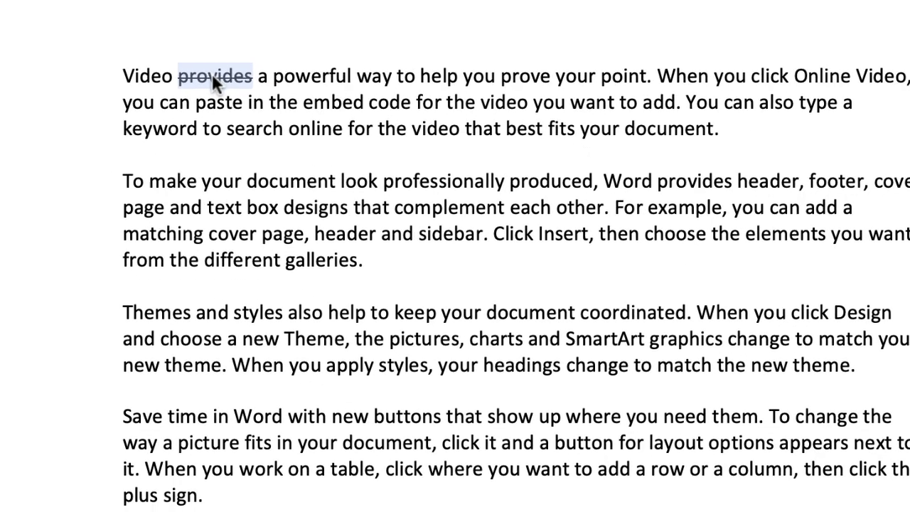
{"action": "right_click", "coordinate": [665, 328]}
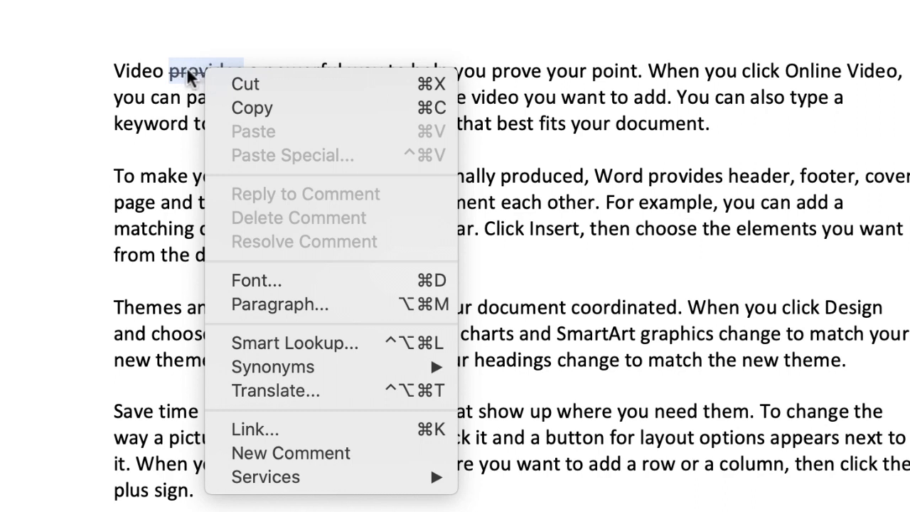
{"action": "left_click", "coordinate": [241, 280]}
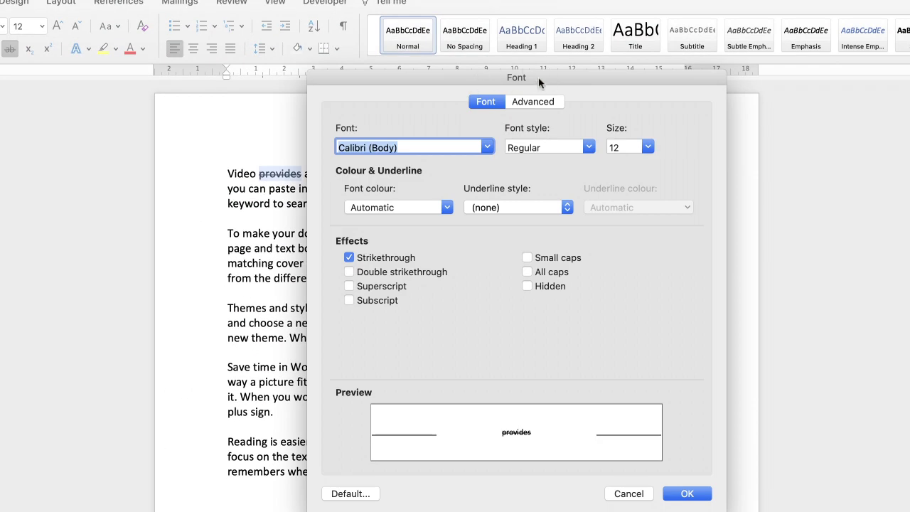
{"action": "left_click_drag", "start_coordinate": [538, 75], "coordinate": [587, 70]}
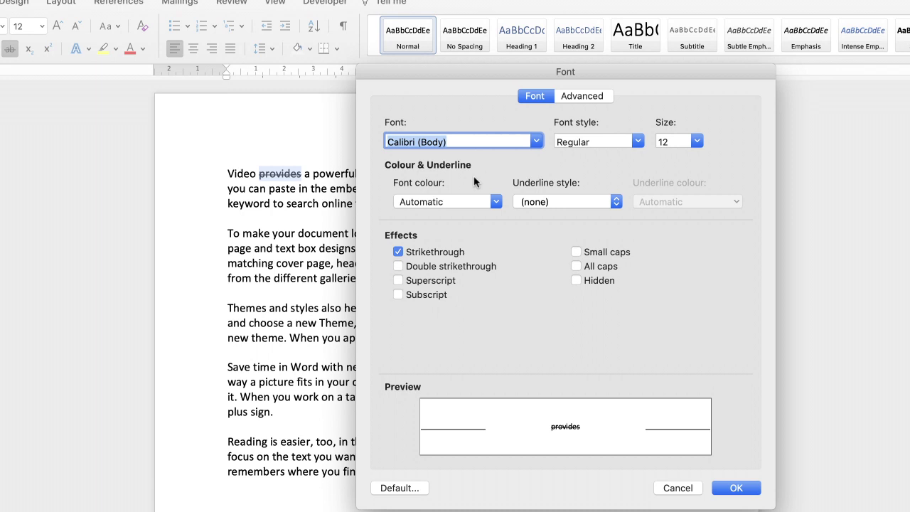
{"action": "left_click", "coordinate": [398, 252]}
{"action": "left_click", "coordinate": [737, 489]}
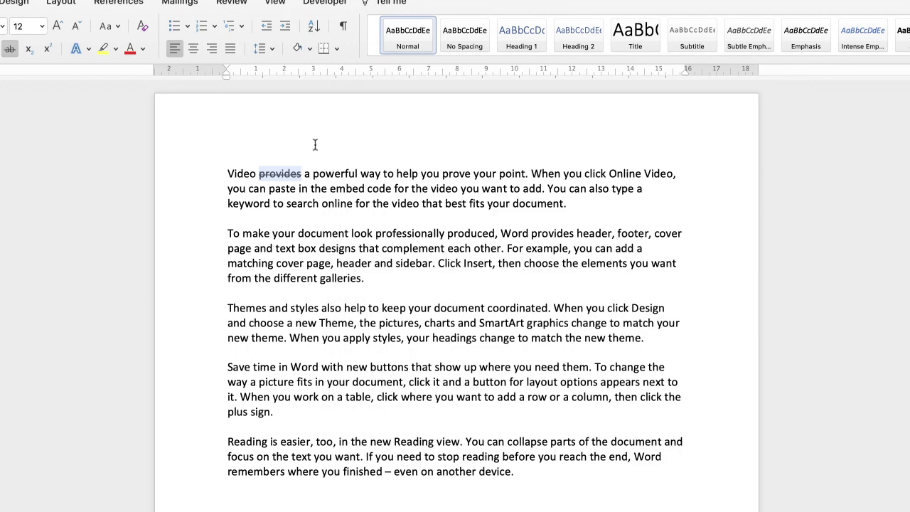
Strike through "powerful way to help" in the first sentence and clear the selection
{"action": "left_click_drag", "start_coordinate": [312, 174], "coordinate": [403, 168]}
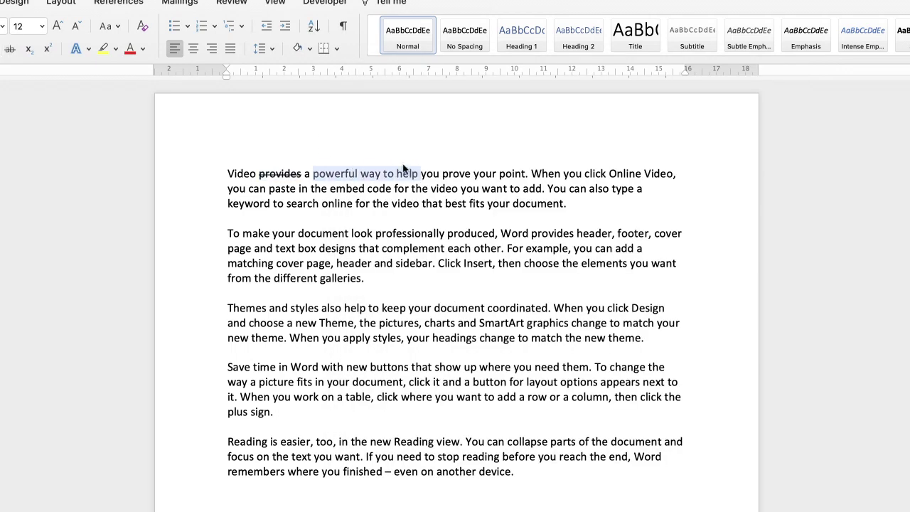
{"action": "left_click", "coordinate": [10, 48]}
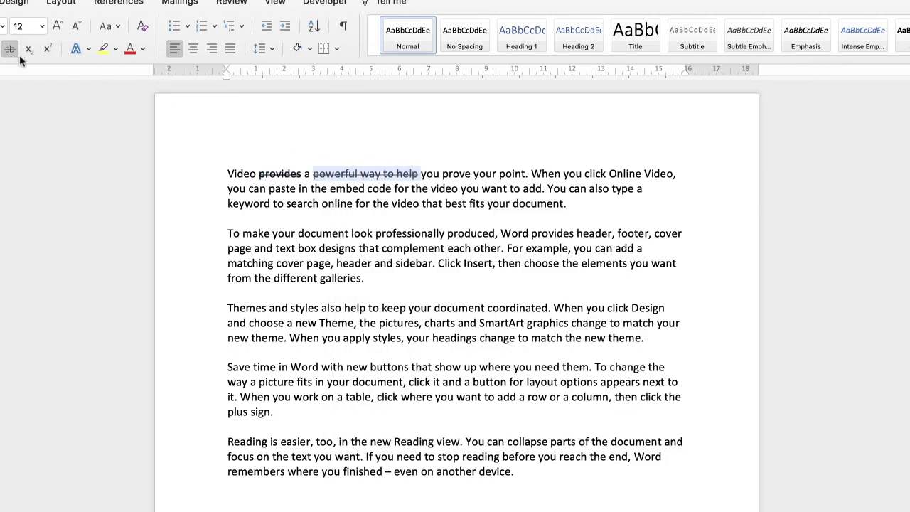
{"action": "left_click", "coordinate": [494, 174]}
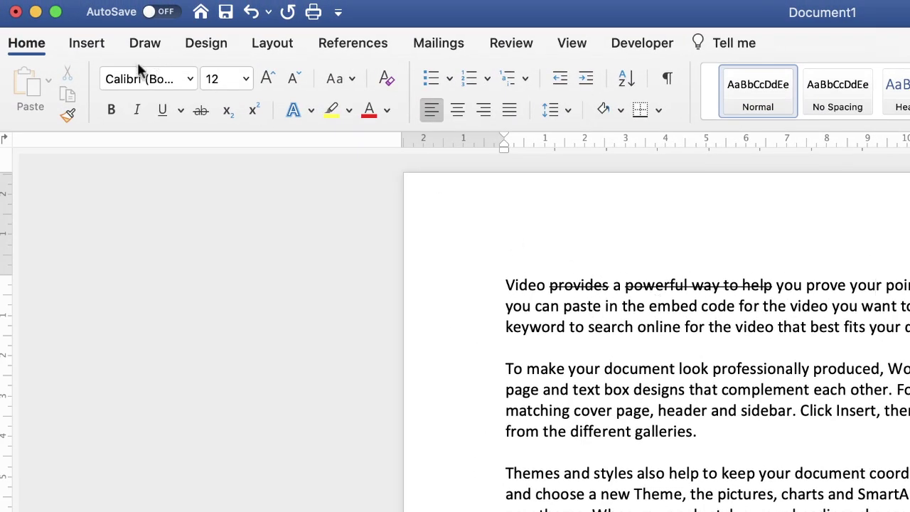
Draw a straight horizontal line about 15.85 cm long through the first line of the second paragraph
{"action": "left_click", "coordinate": [88, 44]}
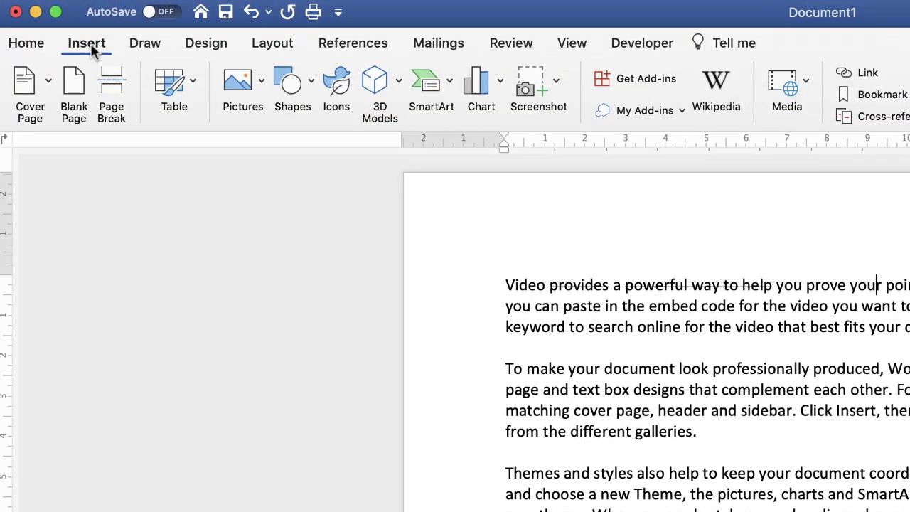
{"action": "left_click", "coordinate": [313, 88]}
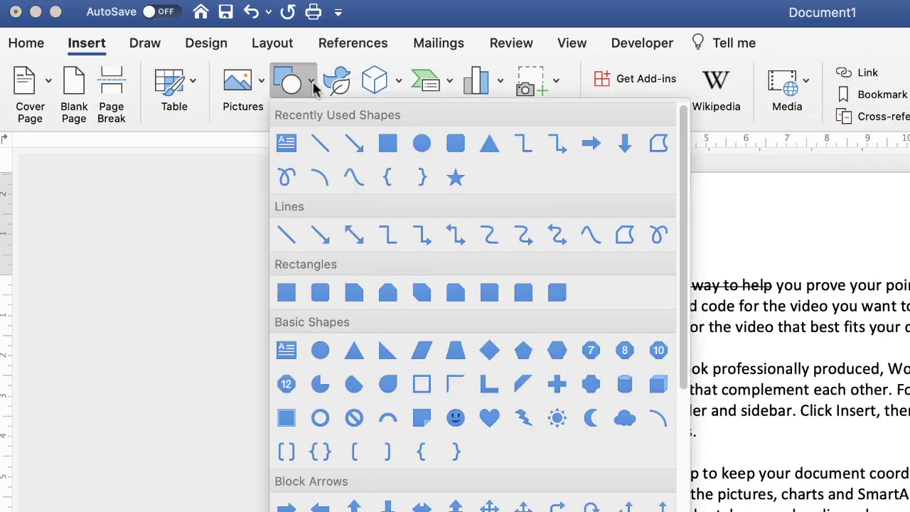
{"action": "left_click", "coordinate": [320, 143]}
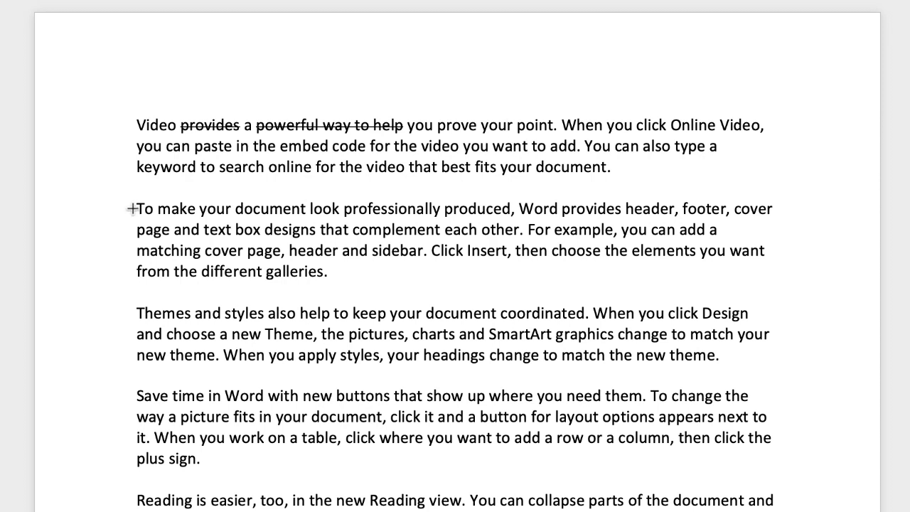
{"action": "left_click_drag", "start_coordinate": [130, 208], "coordinate": [773, 209]}
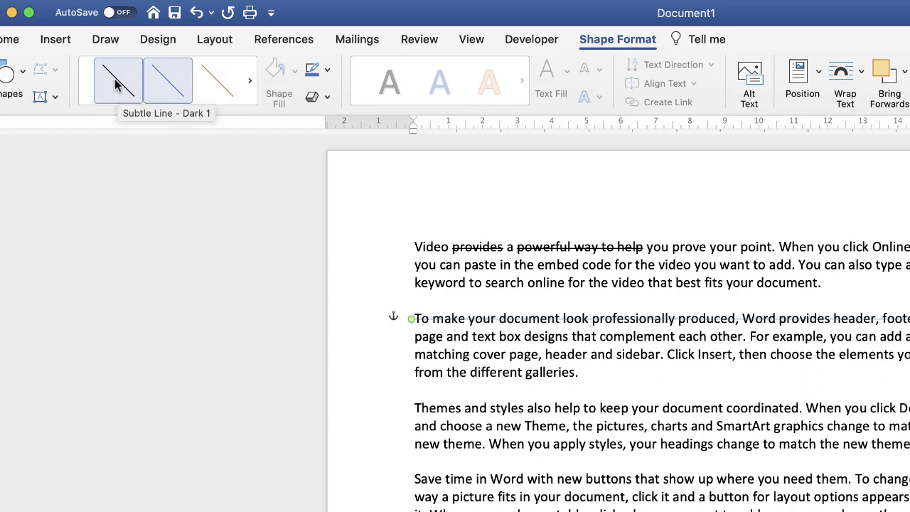
Apply the Subtle Line - Dark 1 style to the line drawn through the second paragraph
{"action": "left_click", "coordinate": [118, 80]}
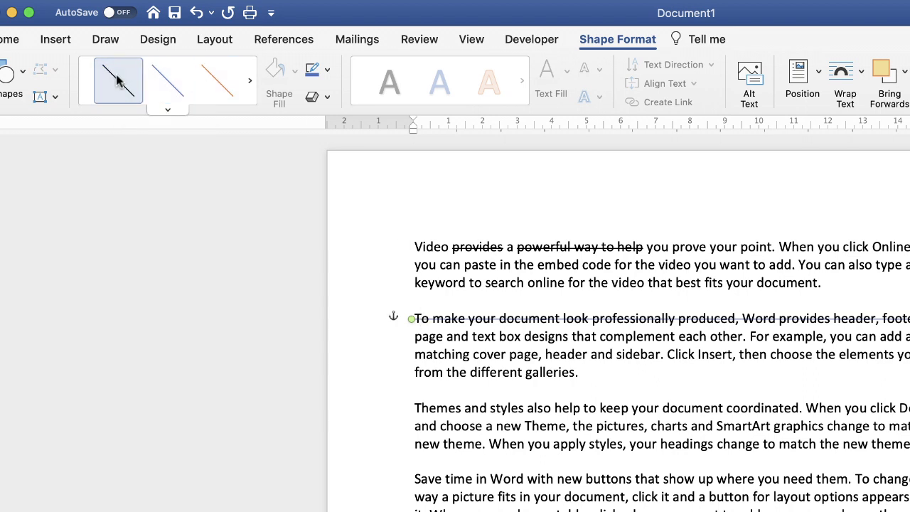
{"action": "left_click", "coordinate": [167, 112]}
{"action": "left_click", "coordinate": [167, 111]}
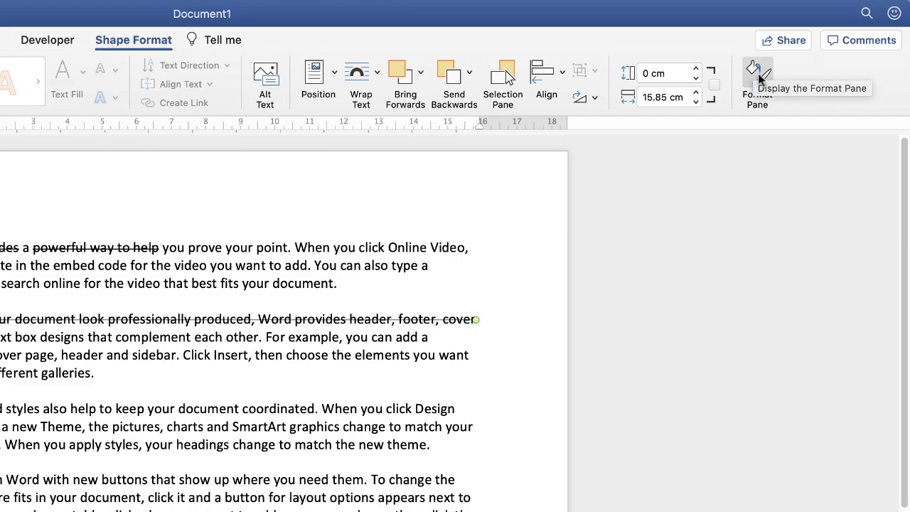
Open the drawn line's format settings and examine its line options, including dash type and colour
{"action": "left_click", "coordinate": [758, 77]}
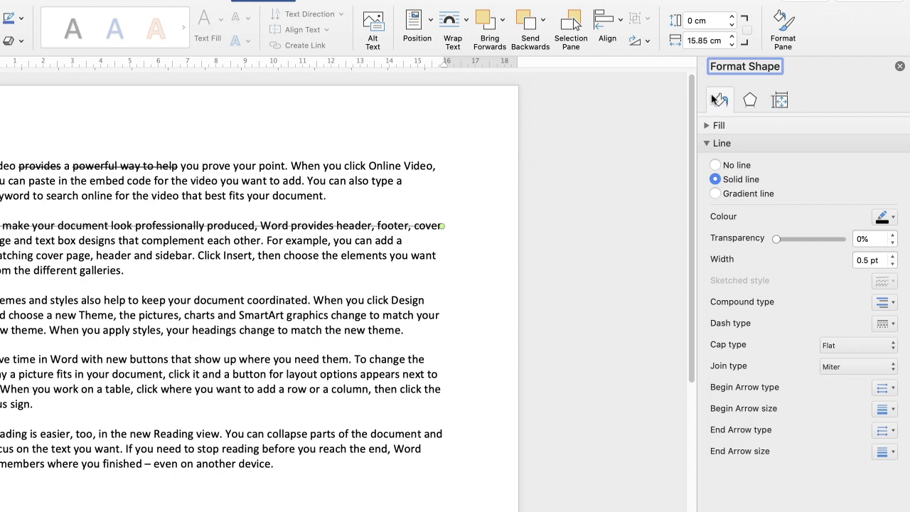
{"action": "left_click", "coordinate": [707, 143]}
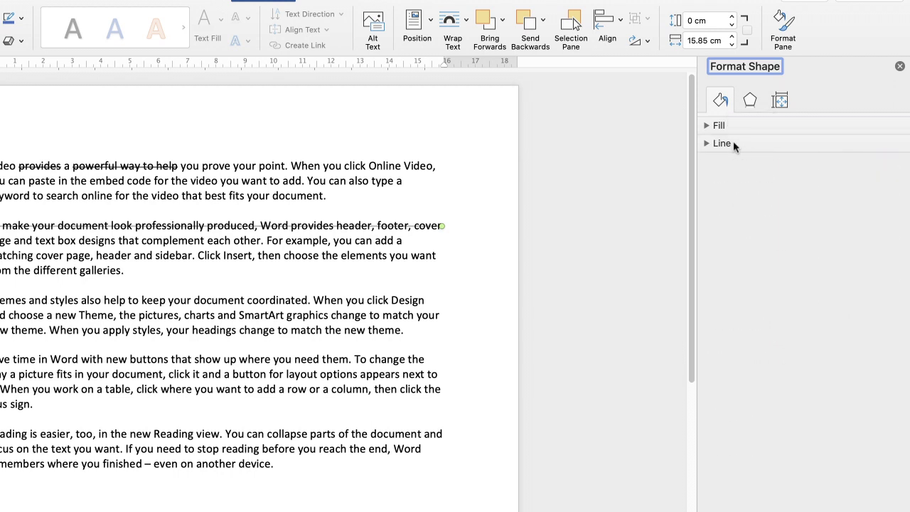
{"action": "left_click", "coordinate": [707, 143]}
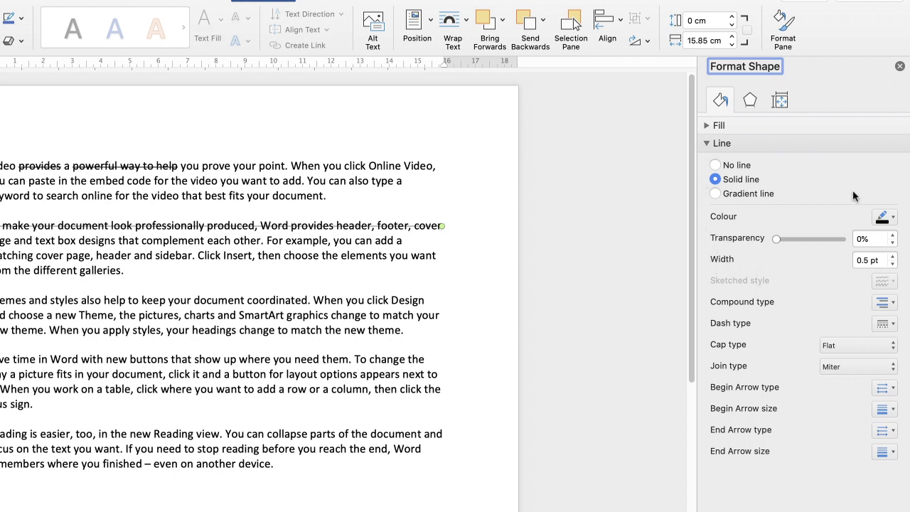
{"action": "left_click", "coordinate": [893, 328]}
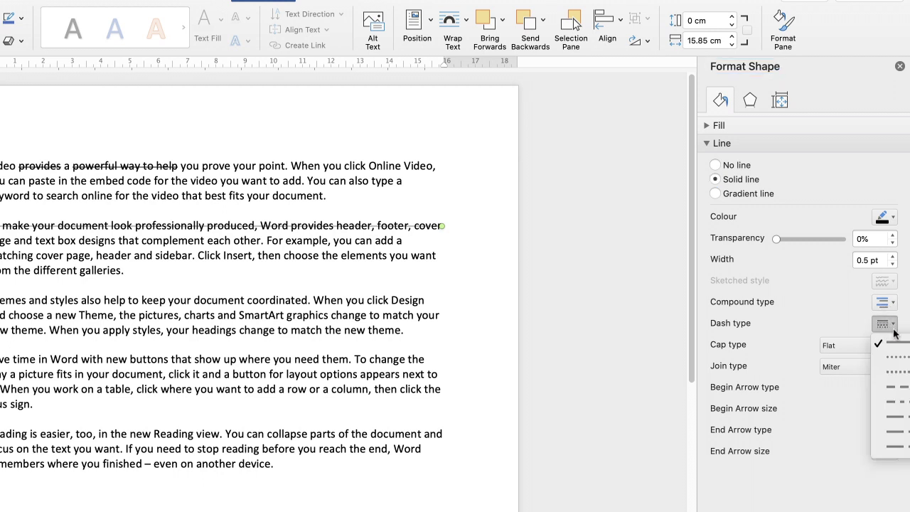
{"action": "left_click", "coordinate": [893, 326]}
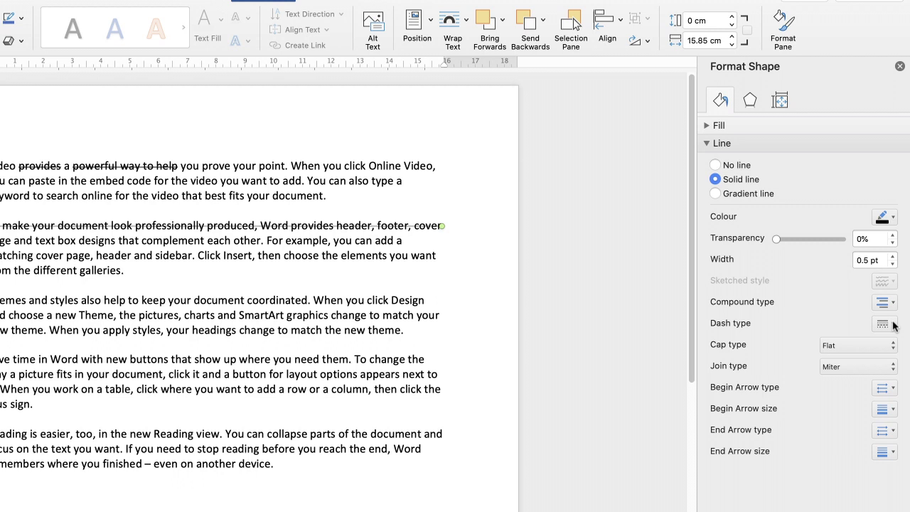
{"action": "left_click", "coordinate": [892, 219]}
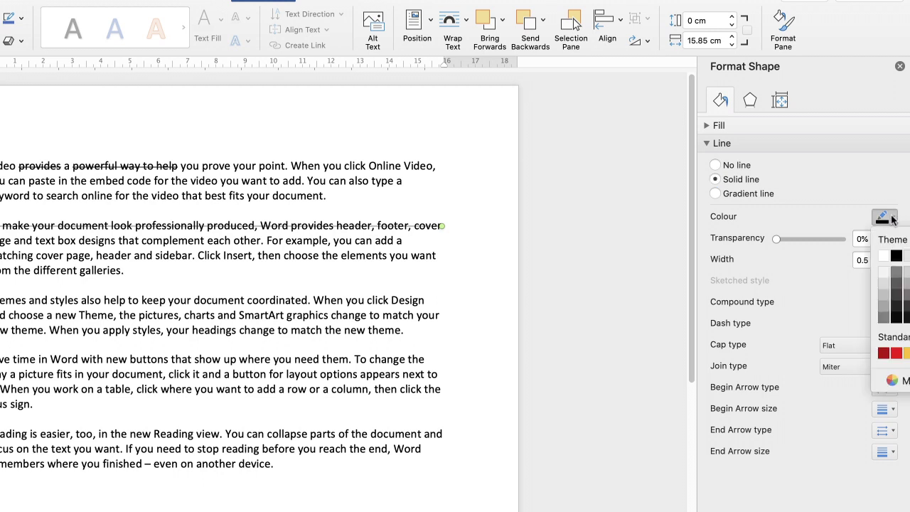
{"action": "left_click", "coordinate": [894, 219]}
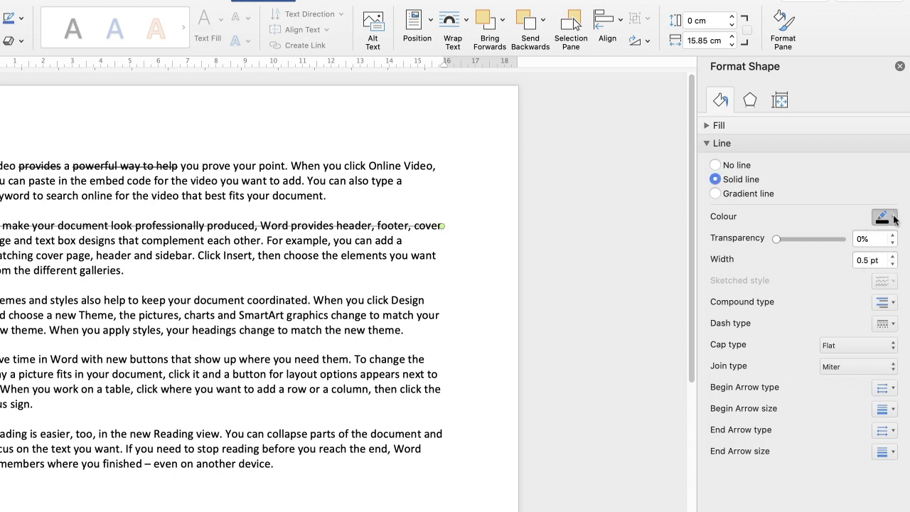
Set the width of the line over the second paragraph to 1.25 pt and deselect it
{"action": "left_click", "coordinate": [893, 257]}
{"action": "left_click", "coordinate": [893, 257]}
{"action": "left_click", "coordinate": [893, 257]}
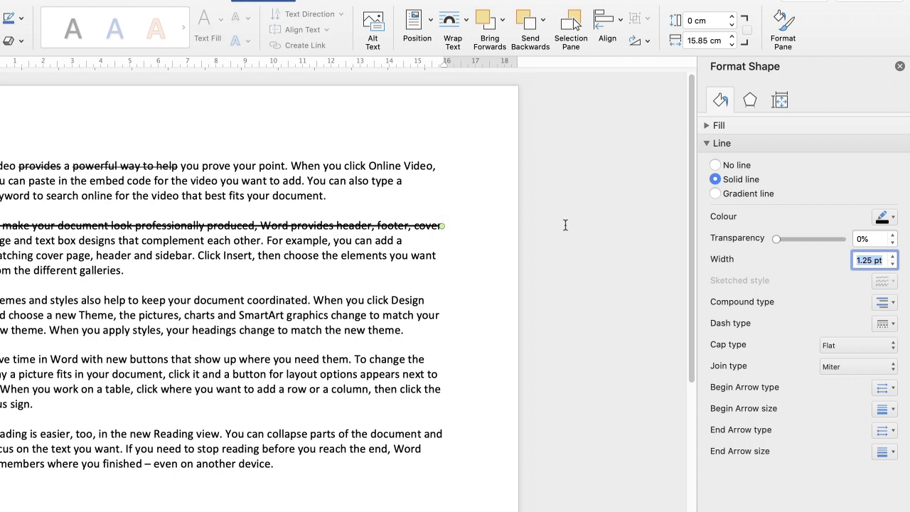
{"action": "key", "text": "Right"}
{"action": "key", "text": "Return"}
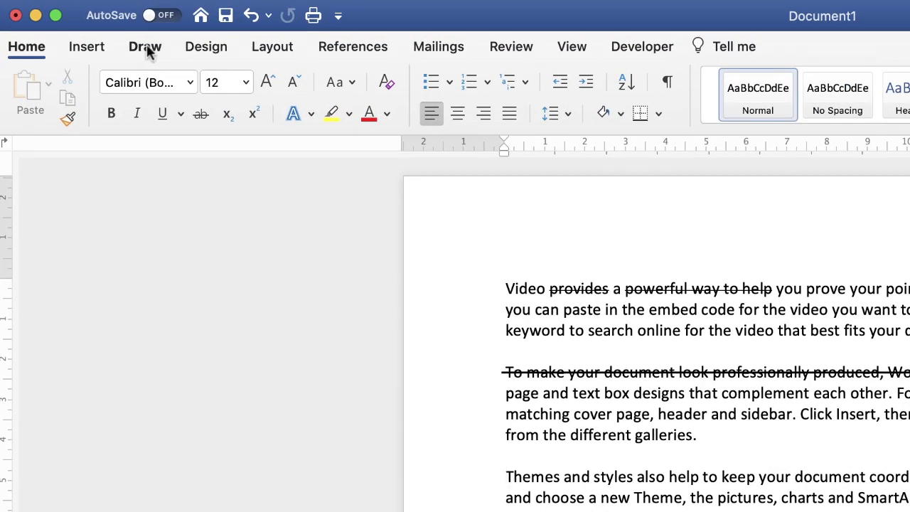
Choose the second black pen, check its thickness and colour options, and draw a stroke through "Themes and styles also help"
{"action": "left_click", "coordinate": [145, 54]}
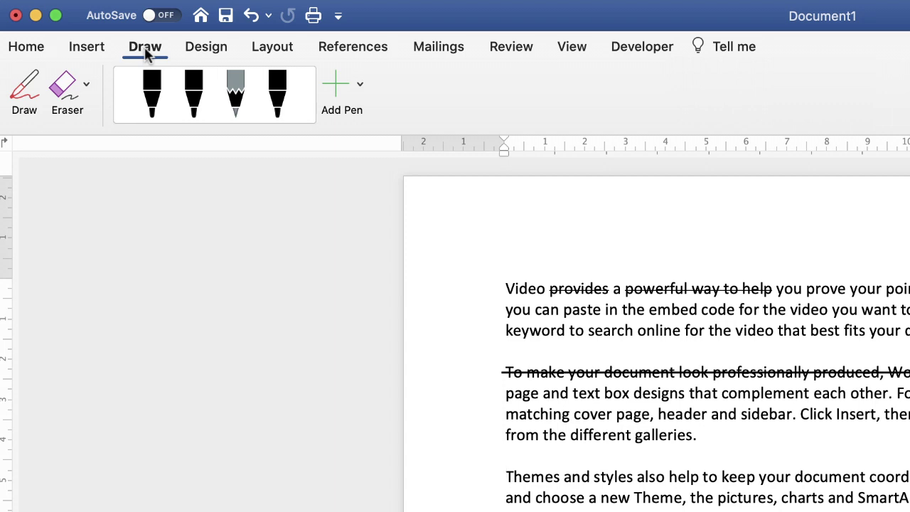
{"action": "left_click", "coordinate": [196, 104]}
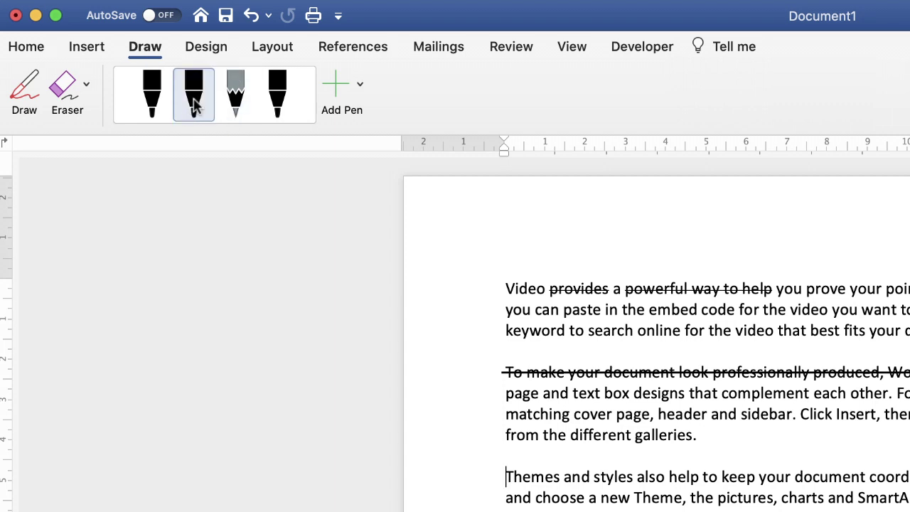
{"action": "left_click", "coordinate": [195, 105]}
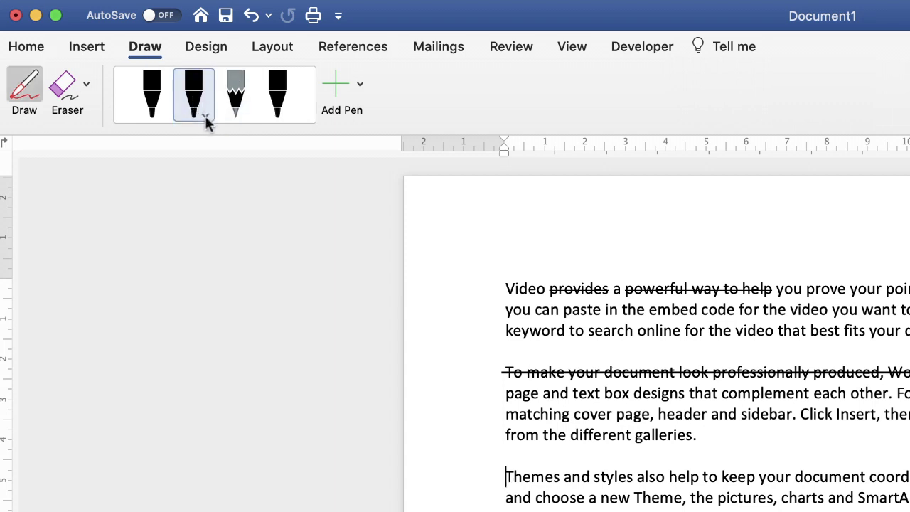
{"action": "left_click", "coordinate": [204, 115]}
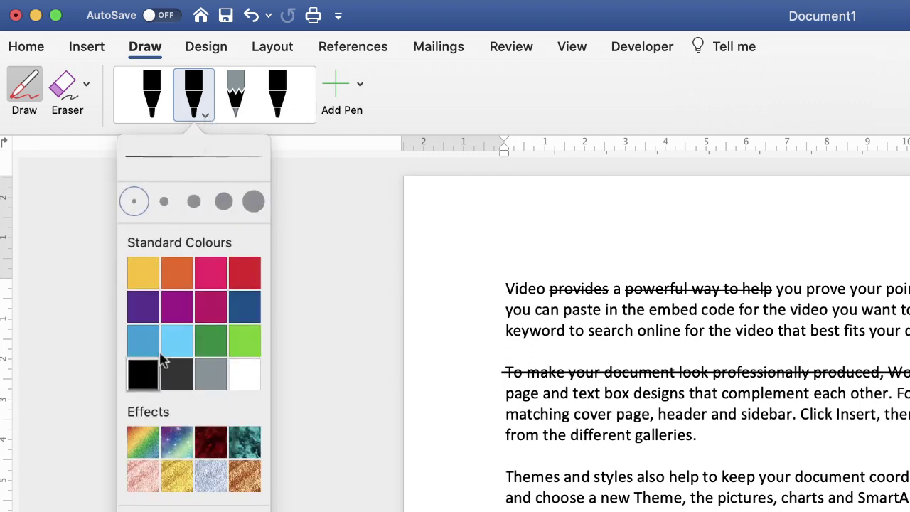
{"action": "left_click", "coordinate": [204, 117]}
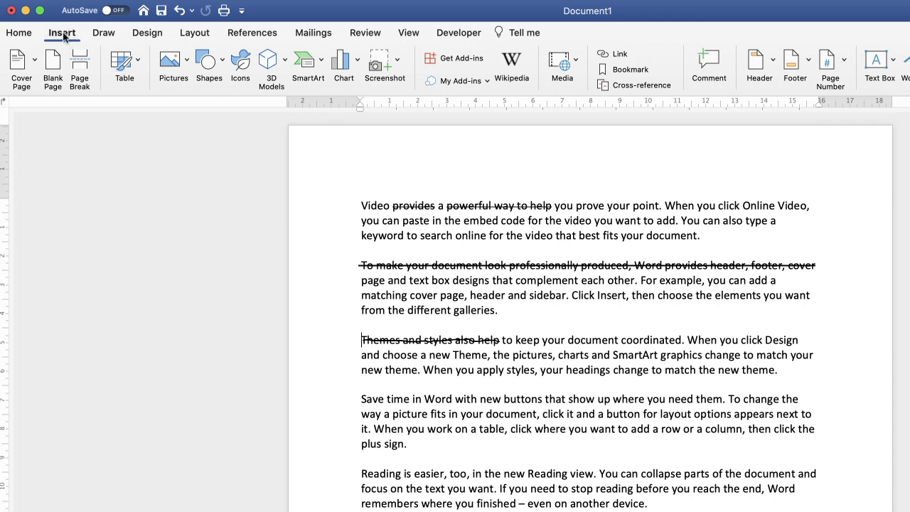
Draw a slightly wavy curve below the last paragraph and move it over the first line of the fourth paragraph
{"action": "left_click", "coordinate": [225, 64]}
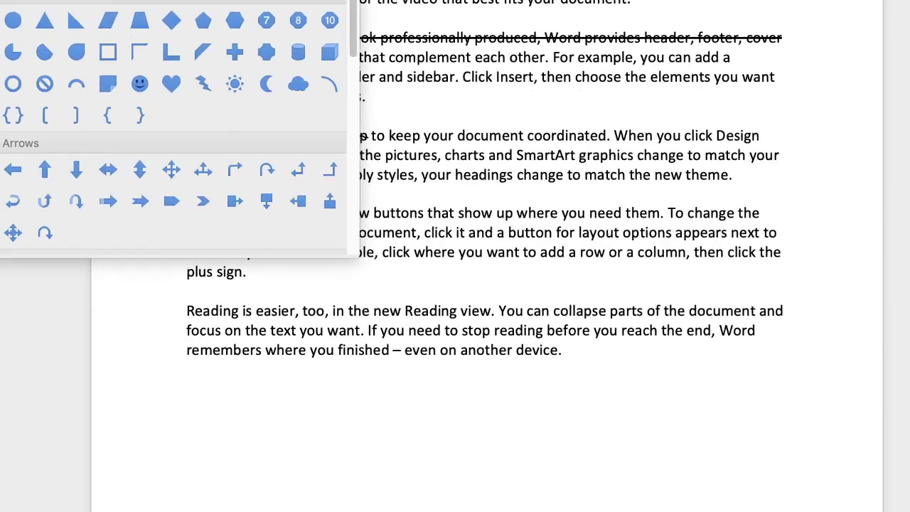
{"action": "left_click", "coordinate": [420, 173]}
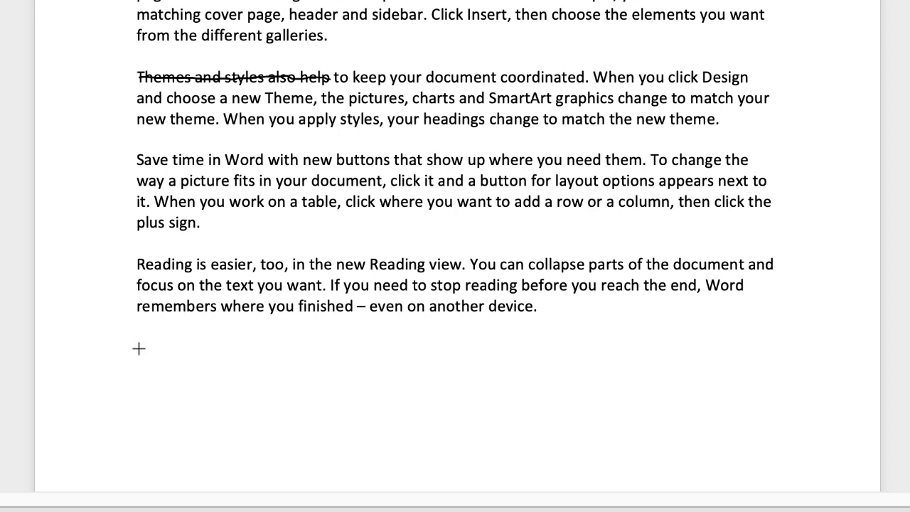
{"action": "left_click", "coordinate": [140, 347]}
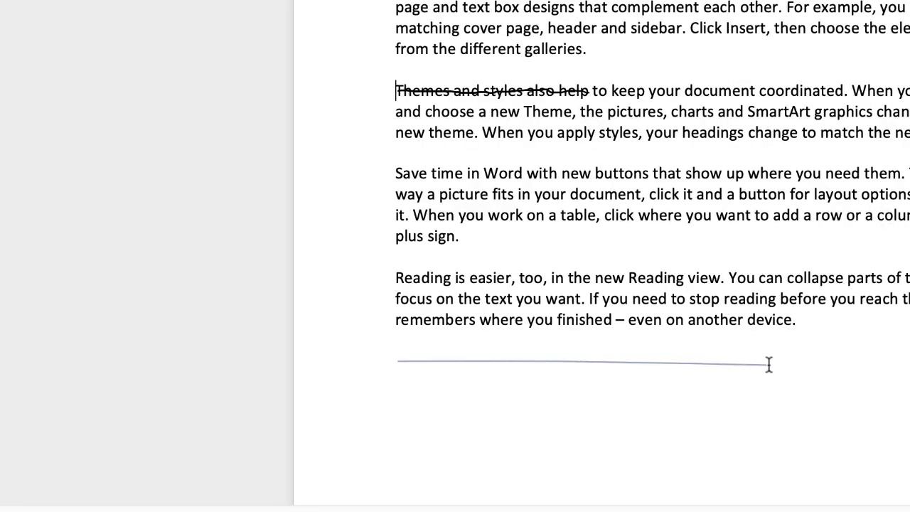
{"action": "left_click", "coordinate": [770, 365]}
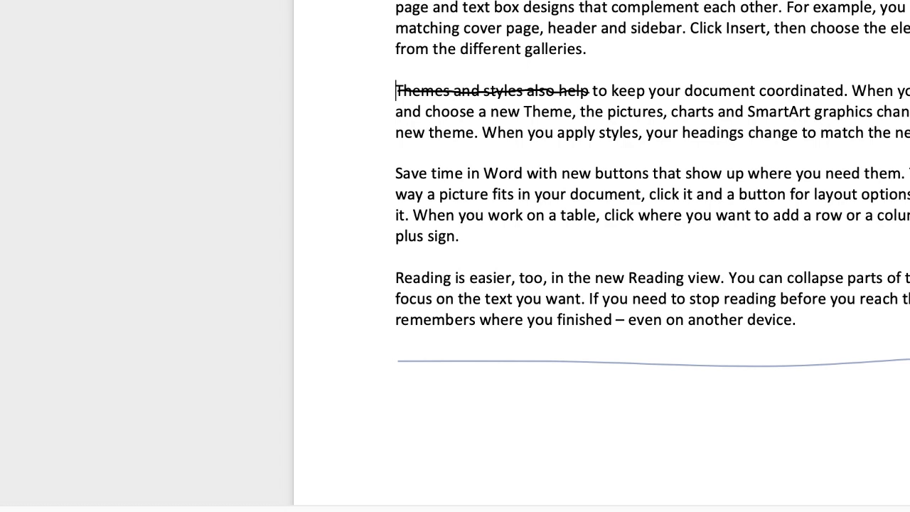
{"action": "key", "text": "Escape"}
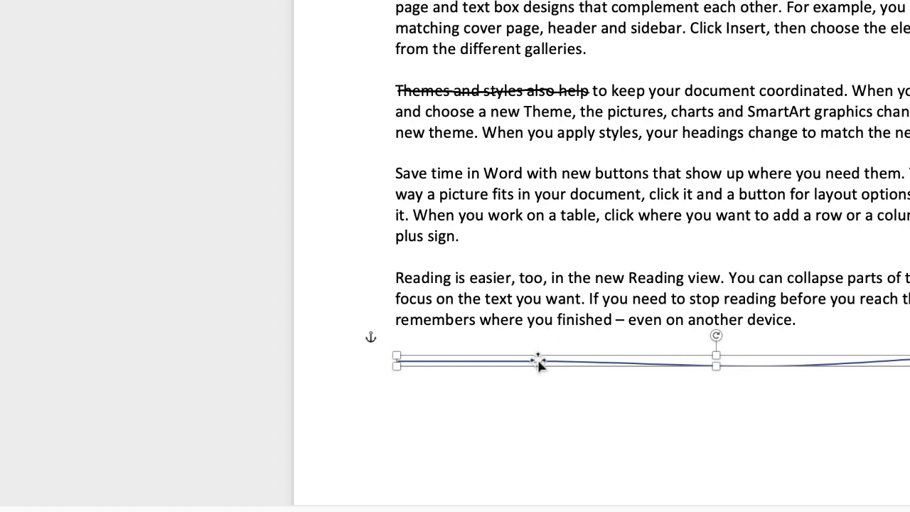
{"action": "left_click_drag", "start_coordinate": [539, 360], "coordinate": [538, 171]}
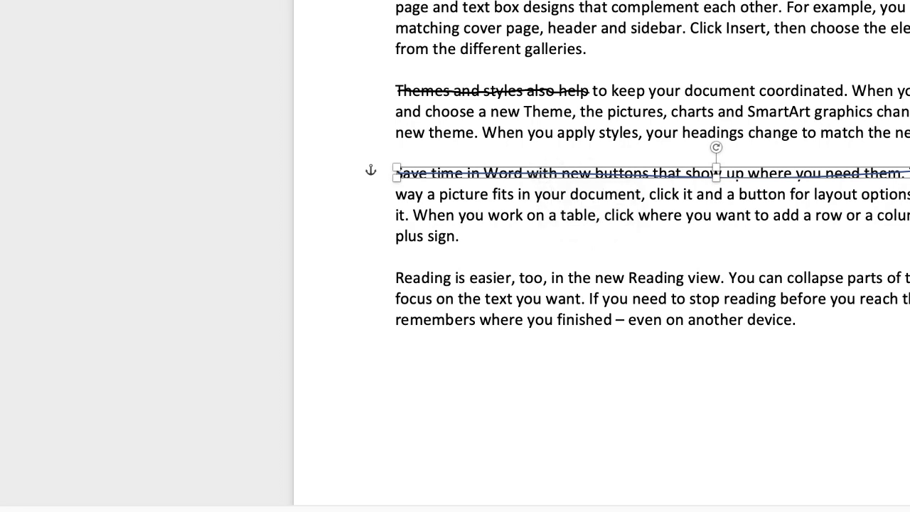
Apply the black line style to the curve over the fourth paragraph's first line and thicken its line beyond 1 pt
{"action": "mouse_move", "coordinate": [909, 172]}
{"action": "left_mouse_down"}
{"action": "mouse_move", "coordinate": [642, 172]}
{"action": "mouse_move", "coordinate": [909, 172]}
{"action": "left_mouse_up"}
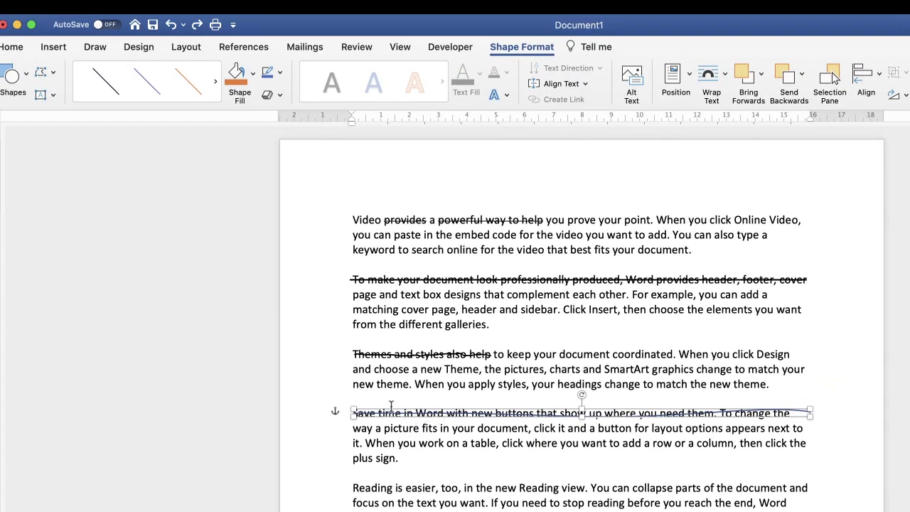
{"action": "left_click", "coordinate": [108, 84]}
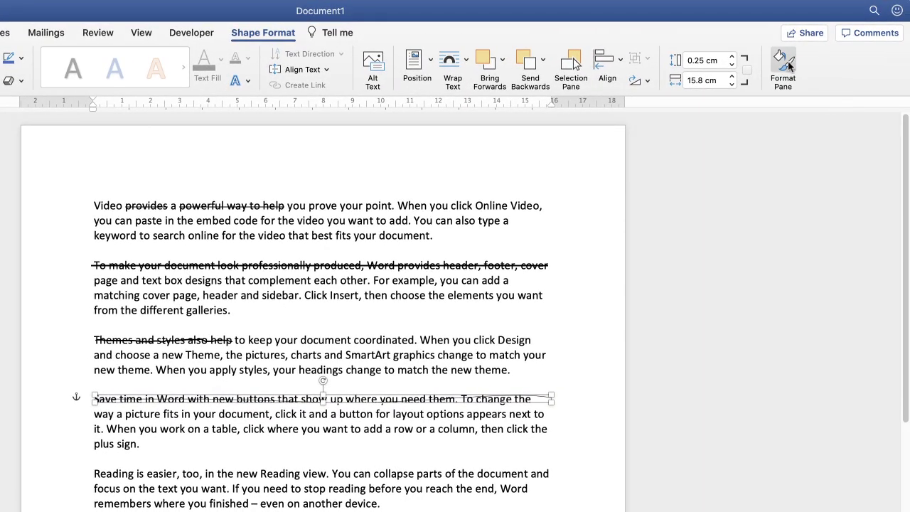
{"action": "left_click", "coordinate": [785, 64]}
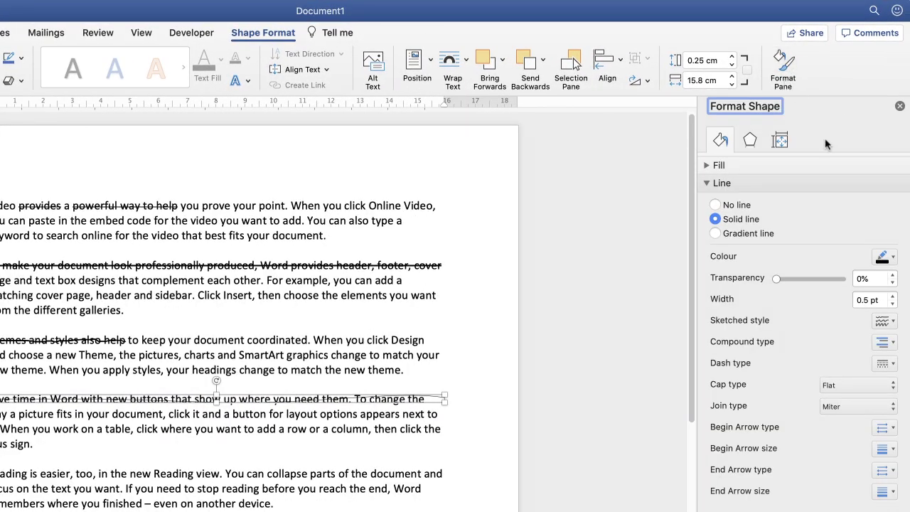
{"action": "left_click", "coordinate": [893, 296]}
{"action": "left_click", "coordinate": [893, 296]}
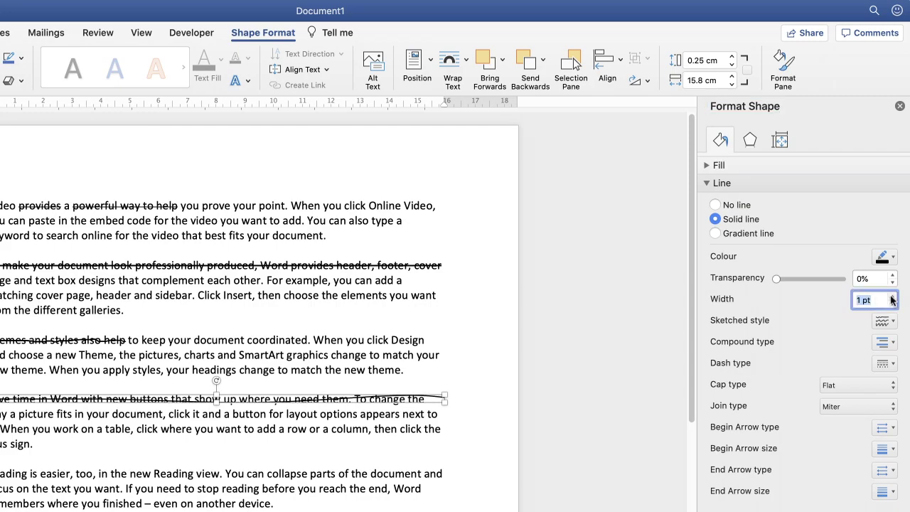
{"action": "left_click", "coordinate": [893, 296]}
{"action": "left_click", "coordinate": [893, 296]}
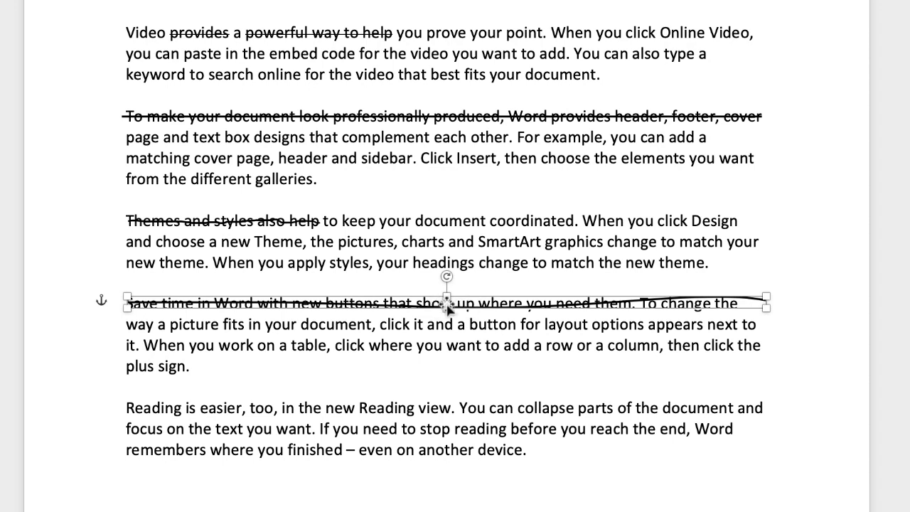
Shorten the curve to end at "To change the", then stretch the pen stroke across the third paragraph's full first line and deselect it
{"action": "left_click_drag", "start_coordinate": [766, 307], "coordinate": [740, 301]}
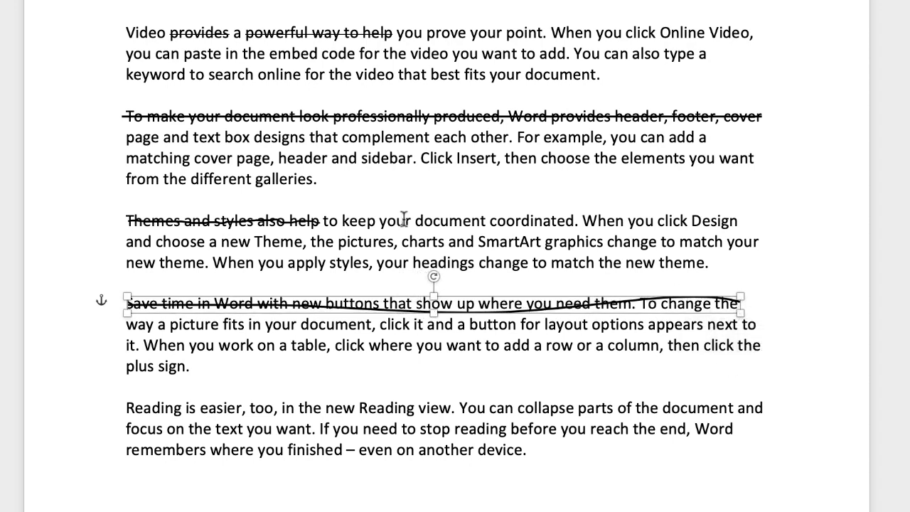
{"action": "left_click", "coordinate": [306, 221]}
{"action": "left_click", "coordinate": [305, 222]}
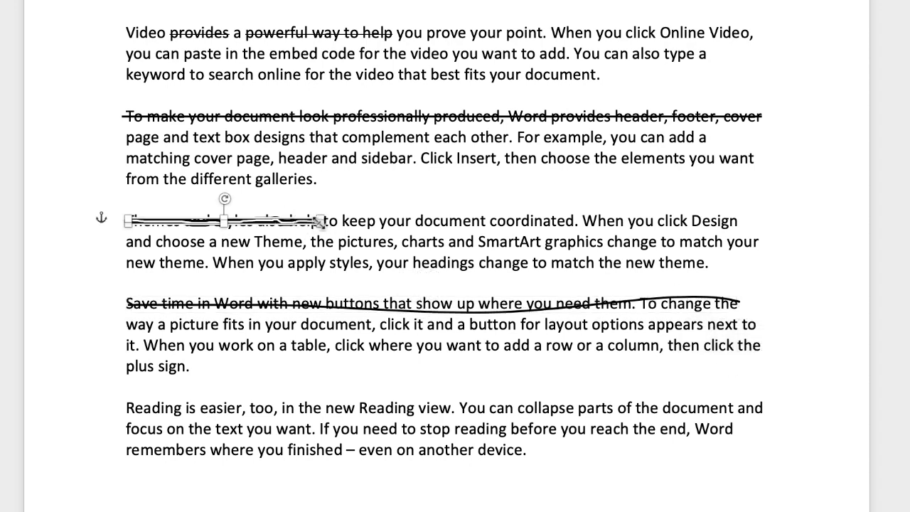
{"action": "left_click_drag", "start_coordinate": [319, 222], "coordinate": [766, 230]}
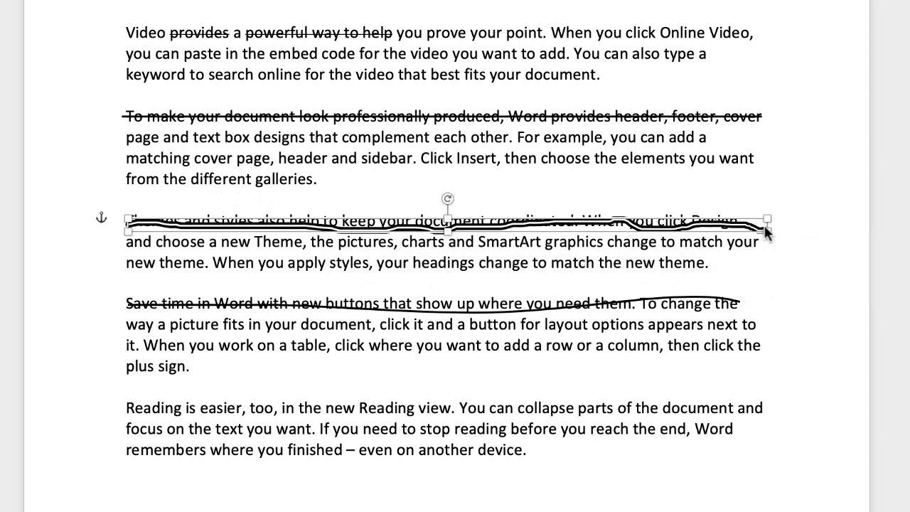
{"action": "left_click", "coordinate": [802, 294]}
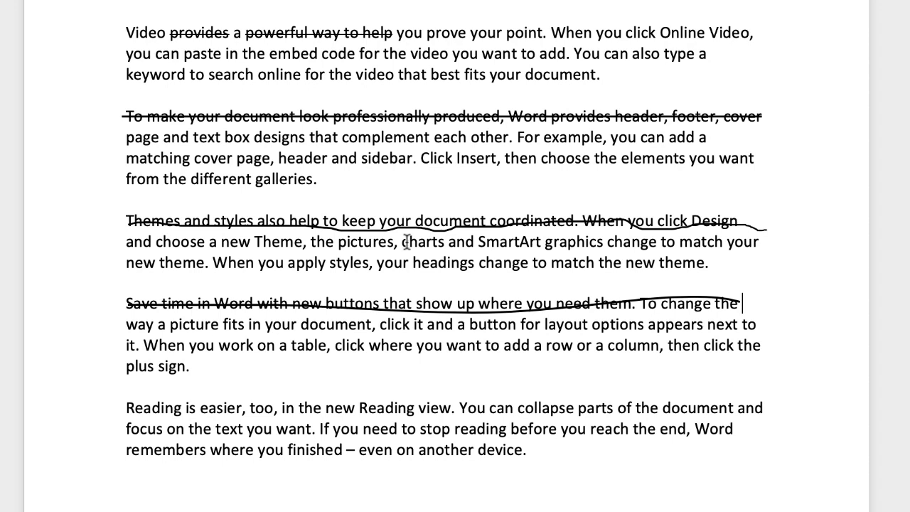